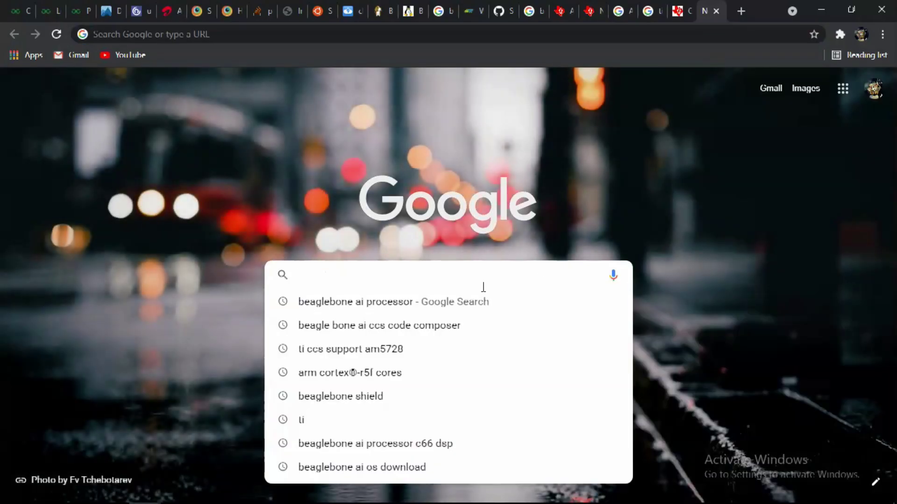
Search Google for 'beagle bone ai latest firmware download' using the autocomplete suggestions.
{"action": "type", "text": "Beag"}
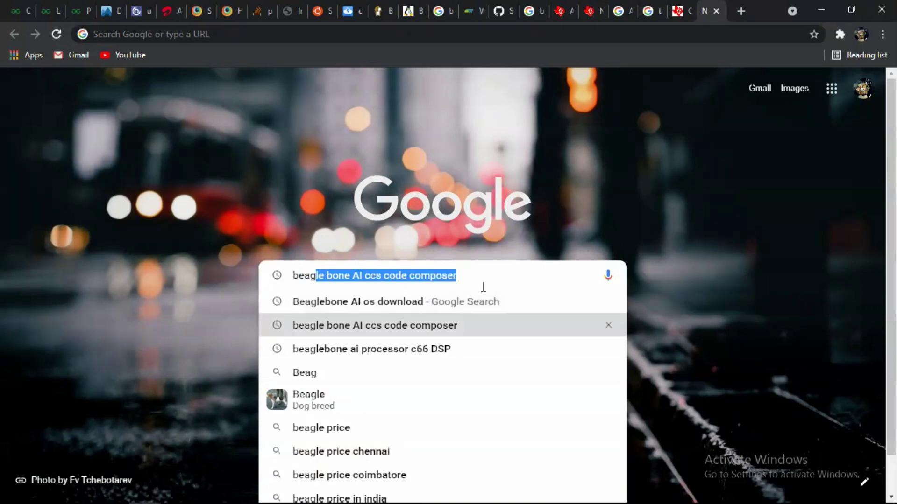
{"action": "key", "text": "Right"}
{"action": "key", "text": "BackSpace"}
{"action": "key", "text": "BackSpace"}
{"action": "key", "text": "BackSpace"}
{"action": "key", "text": "BackSpace"}
{"action": "key", "text": "BackSpace"}
{"action": "key", "text": "BackSpace"}
{"action": "key", "text": "BackSpace"}
{"action": "key", "text": "BackSpace"}
{"action": "key", "text": "BackSpace"}
{"action": "key", "text": "BackSpace"}
{"action": "key", "text": "BackSpace"}
{"action": "key", "text": "BackSpace"}
{"action": "key", "text": "BackSpace"}
{"action": "key", "text": "BackSpace"}
{"action": "key", "text": "BackSpace"}
{"action": "key", "text": "BackSpace"}
{"action": "key", "text": "BackSpace"}
{"action": "key", "text": "BackSpace"}
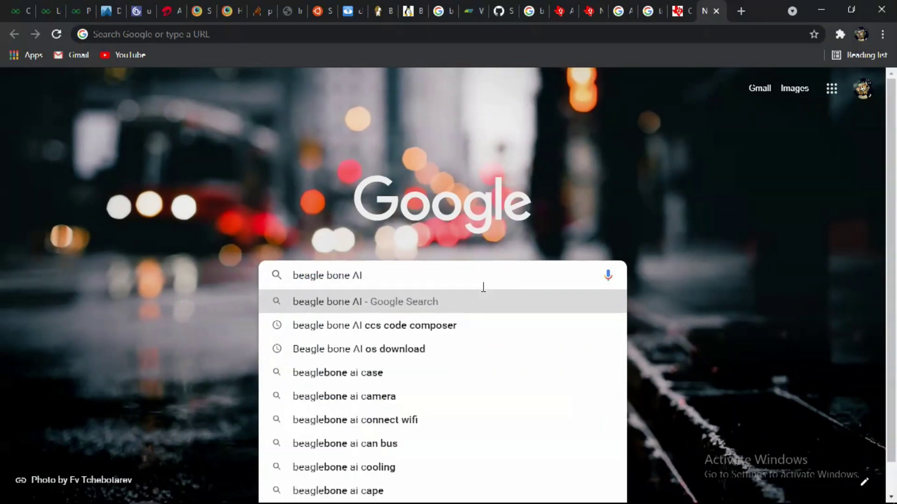
{"action": "type", "text": "latest "}
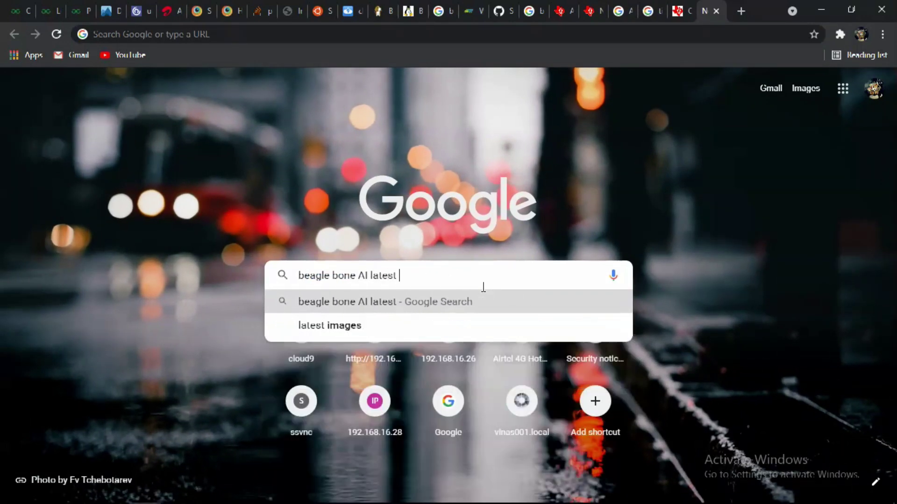
{"action": "type", "text": "firmware"}
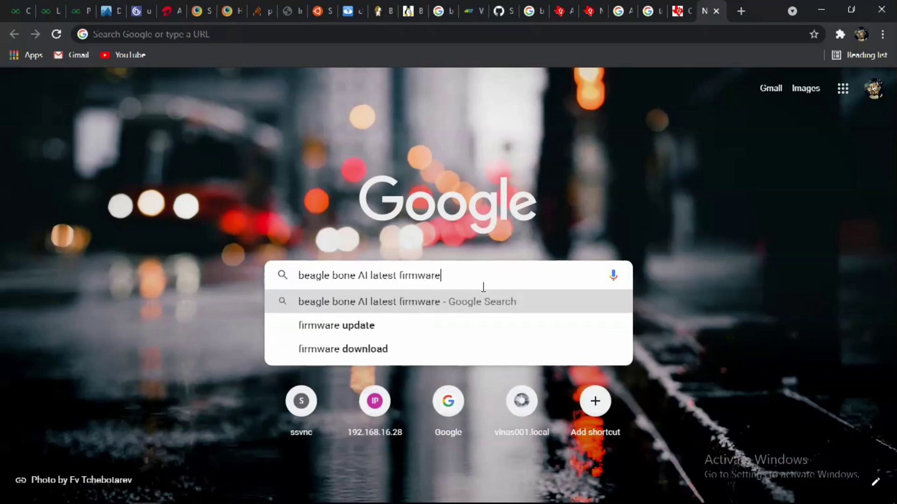
{"action": "key", "text": "Down"}
{"action": "key", "text": "Down"}
{"action": "key", "text": "Return"}
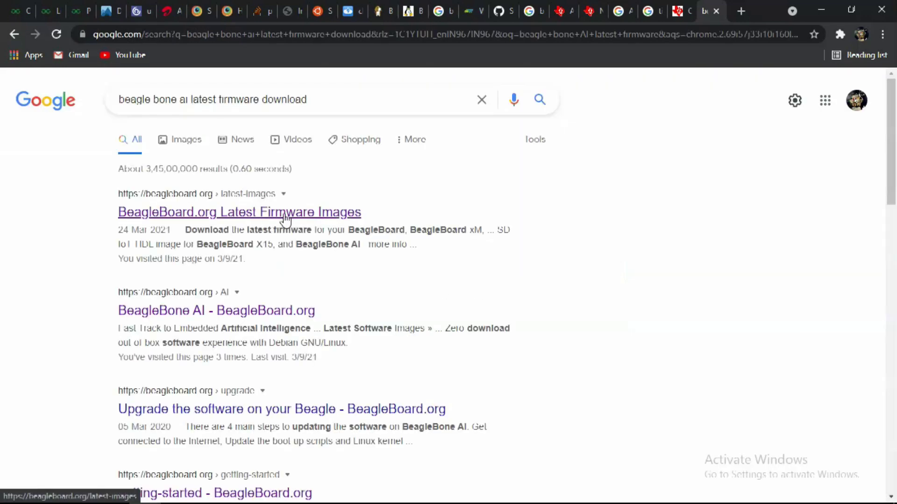
From BeagleBoard.org Latest Firmware Images, download the AM5729 Debian 10.3 16GB eMMC IoT TIDL Flasher image.
{"action": "left_click", "coordinate": [286, 214]}
{"action": "scroll", "coordinate": [254, 289], "scroll_direction": "down", "scroll_amount": 5}
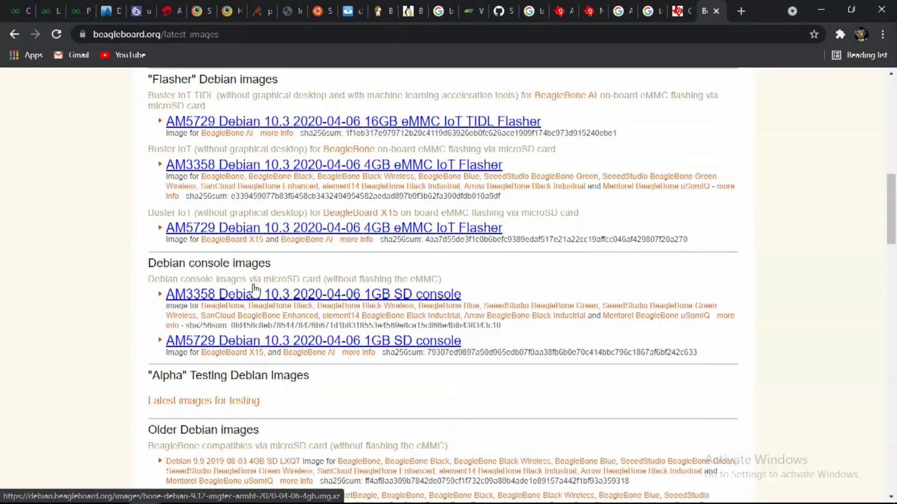
{"action": "scroll", "coordinate": [255, 292], "scroll_direction": "up", "scroll_amount": 3}
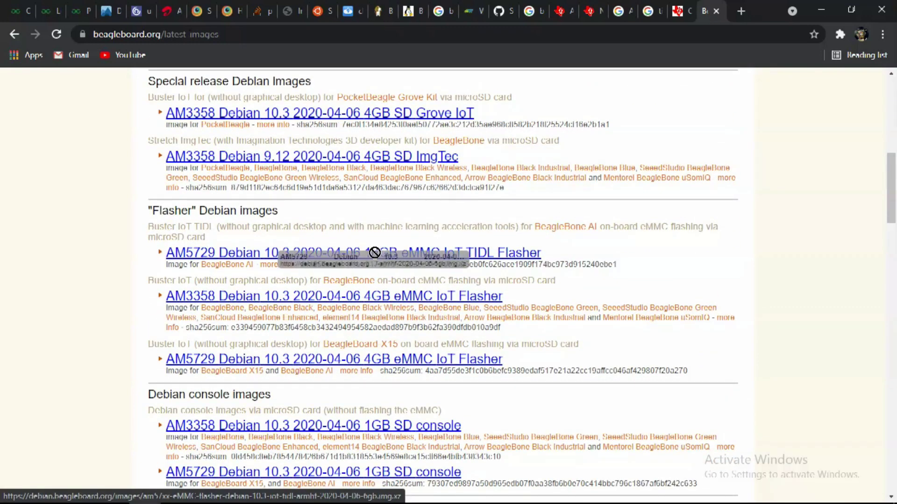
{"action": "left_click_drag", "start_coordinate": [552, 252], "coordinate": [173, 254]}
{"action": "left_click", "coordinate": [218, 258]}
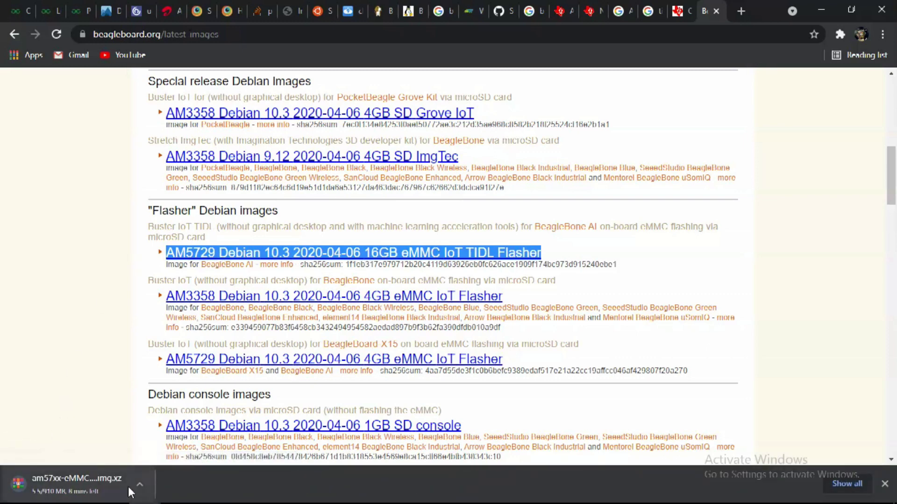
{"action": "left_click", "coordinate": [139, 483]}
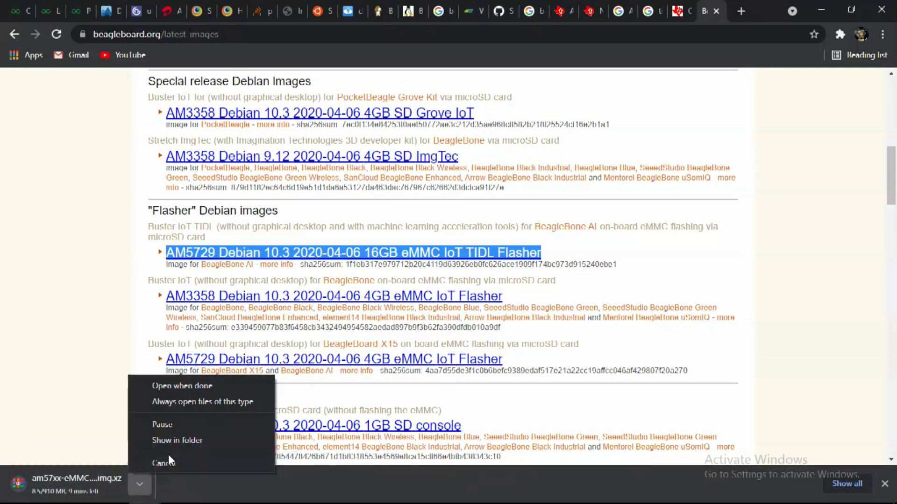
{"action": "left_click", "coordinate": [168, 461]}
Minimise Chrome and launch balenaEtcher from the Start menu.
{"action": "left_click", "coordinate": [820, 9]}
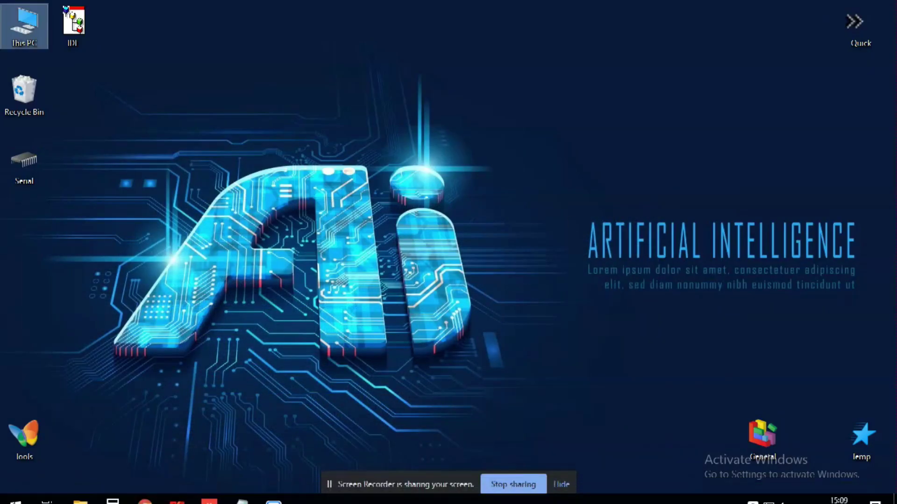
{"action": "key", "text": "super"}
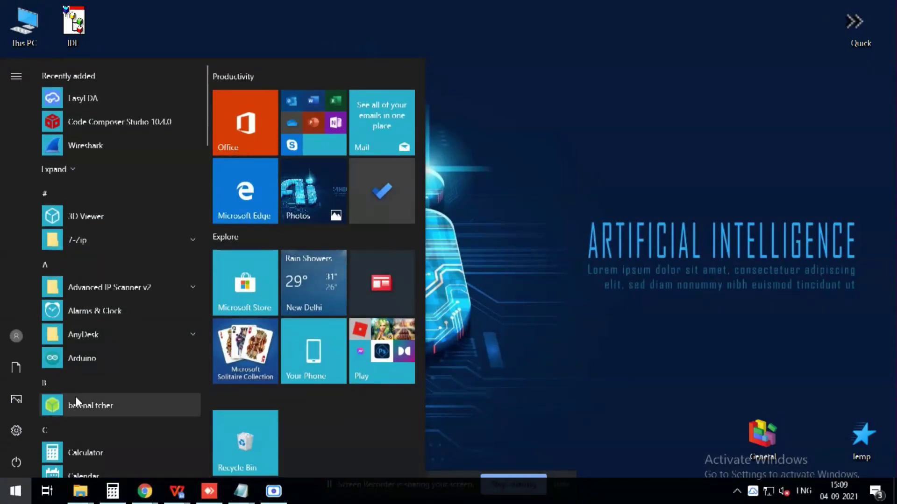
{"action": "type", "text": "b"}
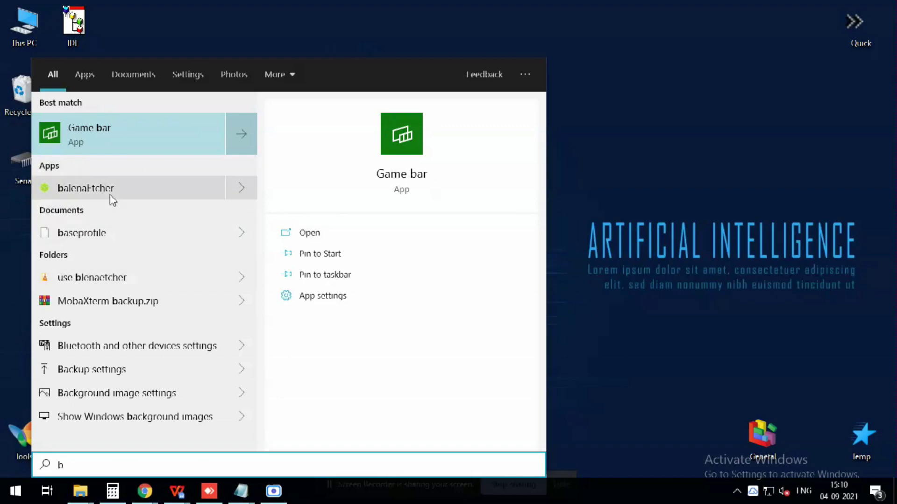
{"action": "left_click", "coordinate": [112, 194]}
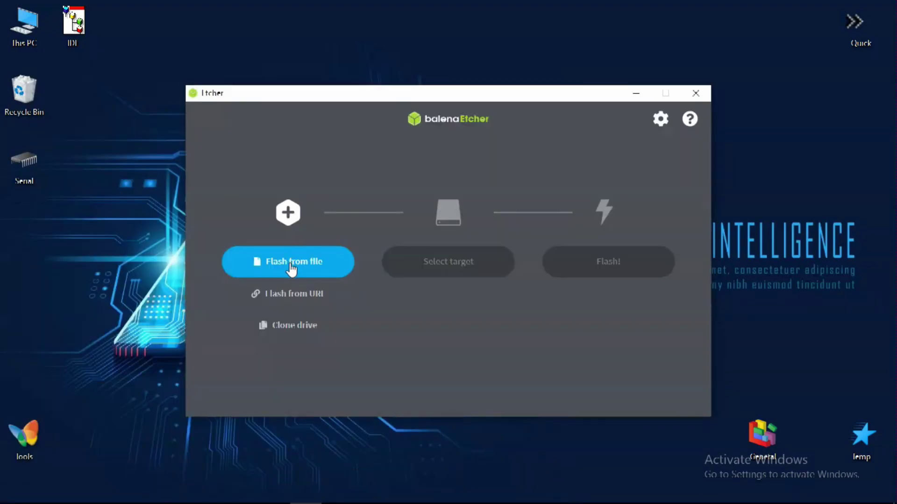
Load the am57xx eMMC flasher Debian 10.3 archive as Etcher's source image.
{"action": "left_click", "coordinate": [289, 262]}
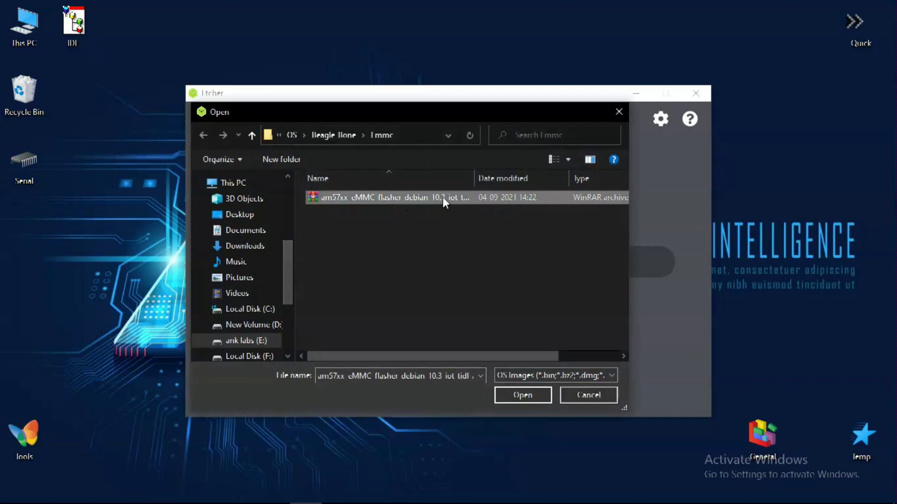
{"action": "left_click_drag", "start_coordinate": [474, 178], "coordinate": [442, 178]}
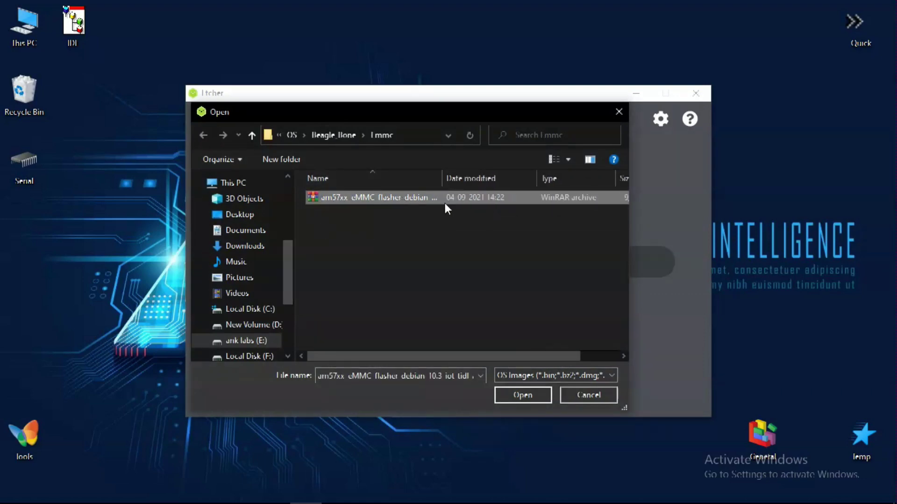
{"action": "left_click", "coordinate": [499, 394]}
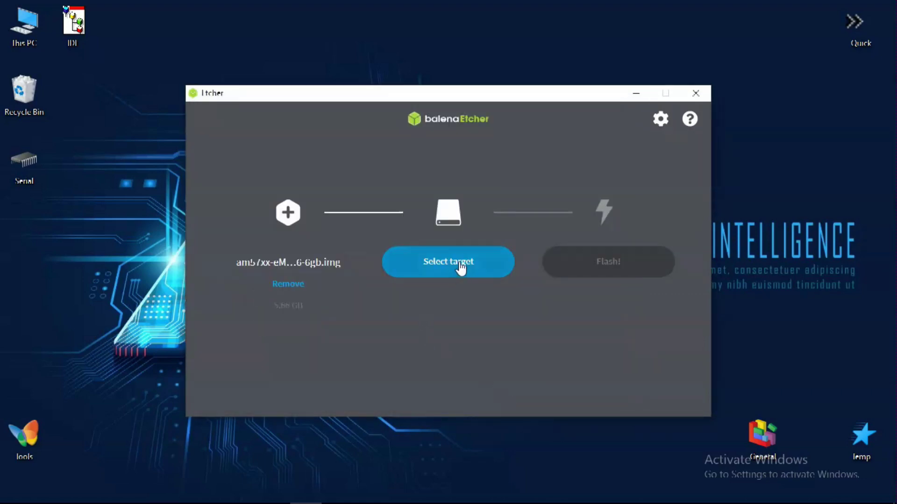
Skip the locked Compute Module, target the 15.9 GB MXT-USB device and start flashing.
{"action": "left_click", "coordinate": [461, 268]}
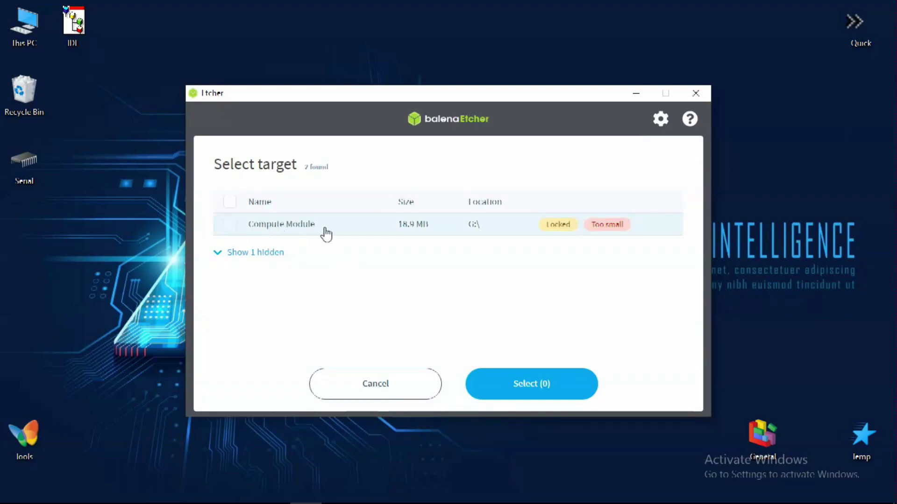
{"action": "left_click", "coordinate": [502, 393]}
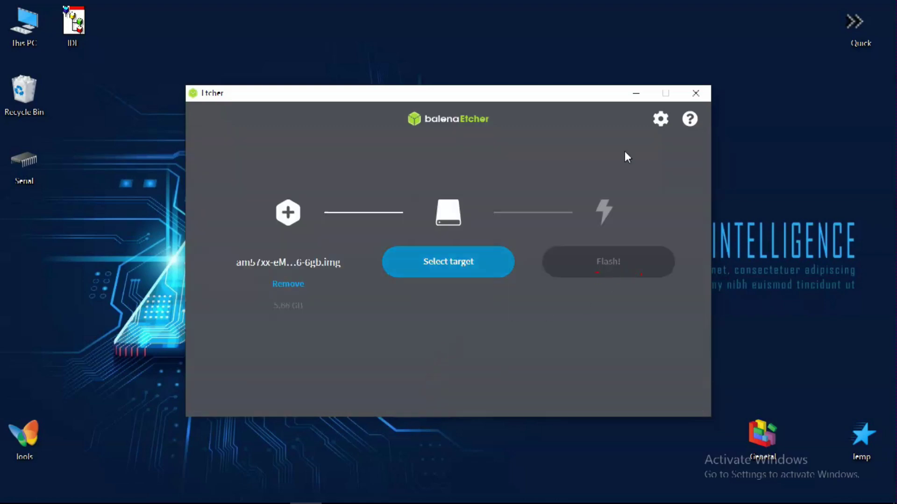
{"action": "left_click", "coordinate": [695, 92]}
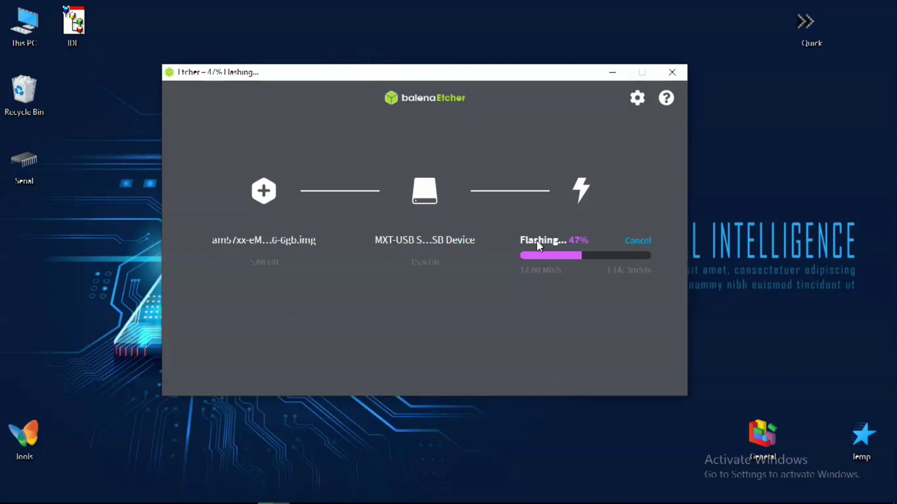
{"action": "left_click", "coordinate": [866, 37]}
{"action": "left_click", "coordinate": [650, 316]}
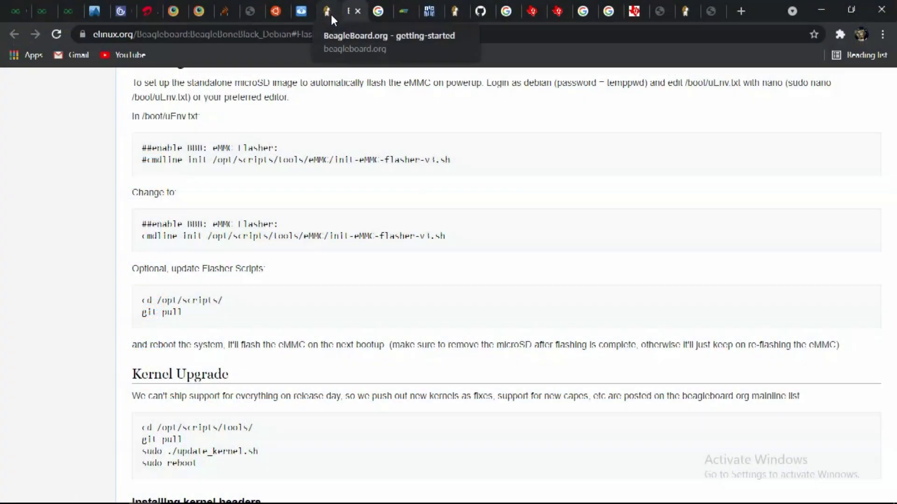
Step back and forward through browser history between the firmware images and Google results pages.
{"action": "left_click", "coordinate": [328, 11]}
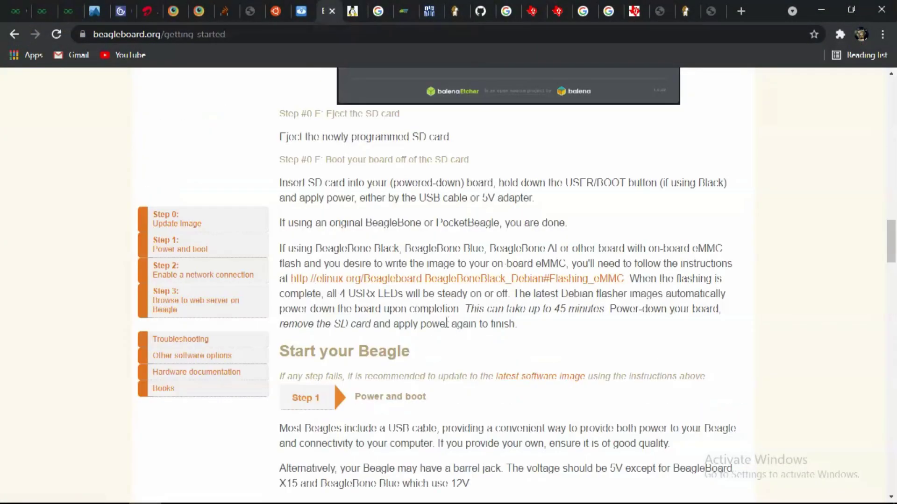
{"action": "scroll", "coordinate": [453, 321], "scroll_direction": "up", "scroll_amount": 6}
{"action": "left_click", "coordinate": [13, 35]}
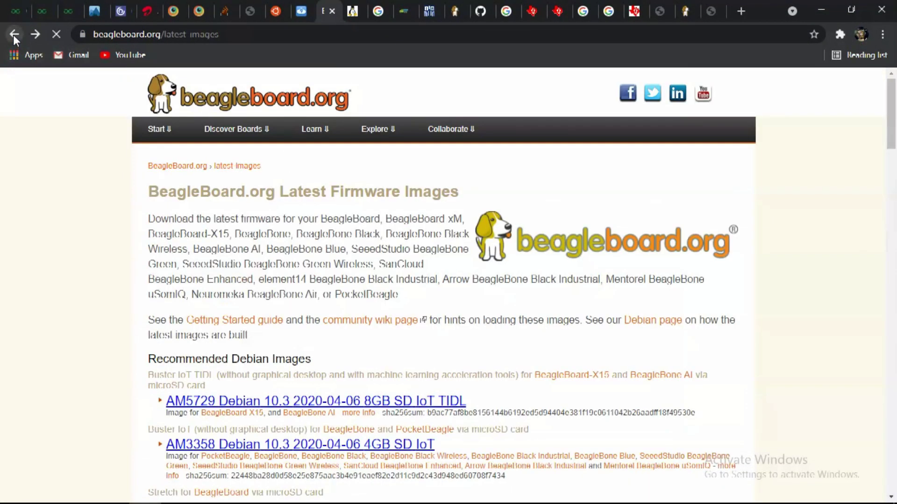
{"action": "left_click", "coordinate": [13, 35]}
{"action": "left_click", "coordinate": [12, 34]}
{"action": "left_click", "coordinate": [32, 37]}
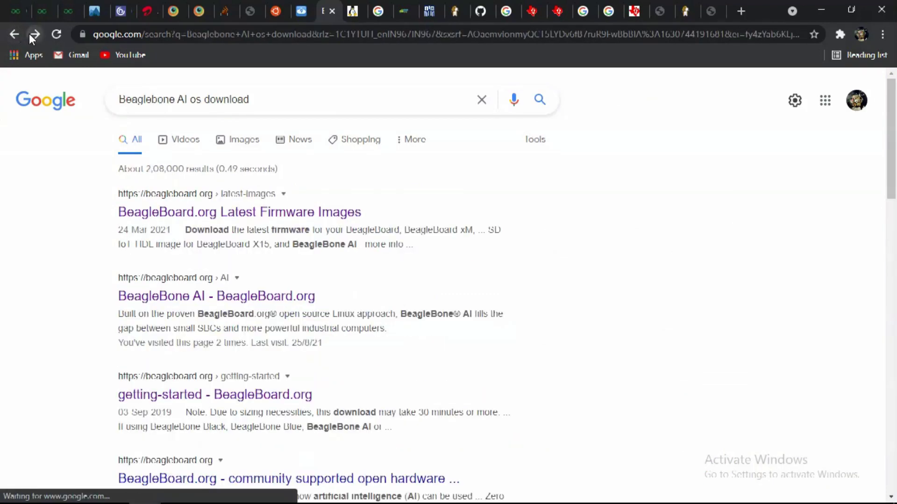
{"action": "left_click", "coordinate": [31, 34]}
{"action": "left_click", "coordinate": [32, 34]}
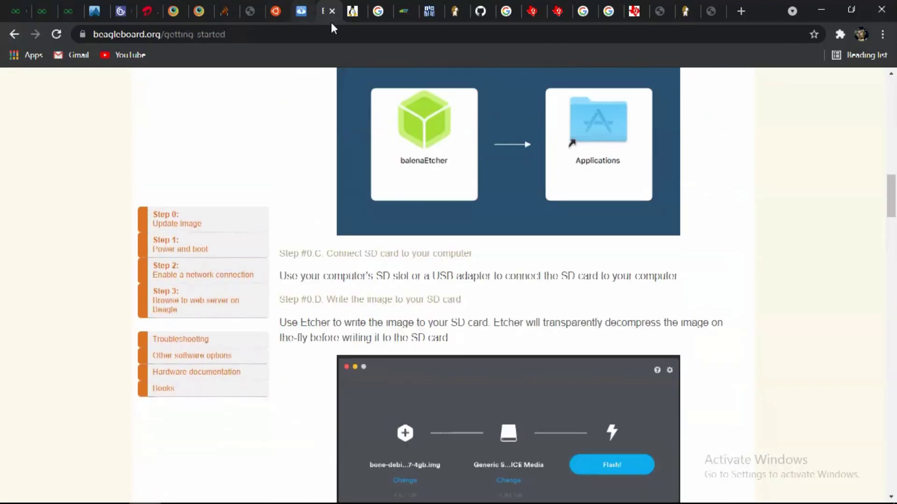
Switch across the open tabs to the beagleboard.org BeagleBone AI overview page.
{"action": "left_click", "coordinate": [340, 21]}
{"action": "left_click", "coordinate": [465, 13]}
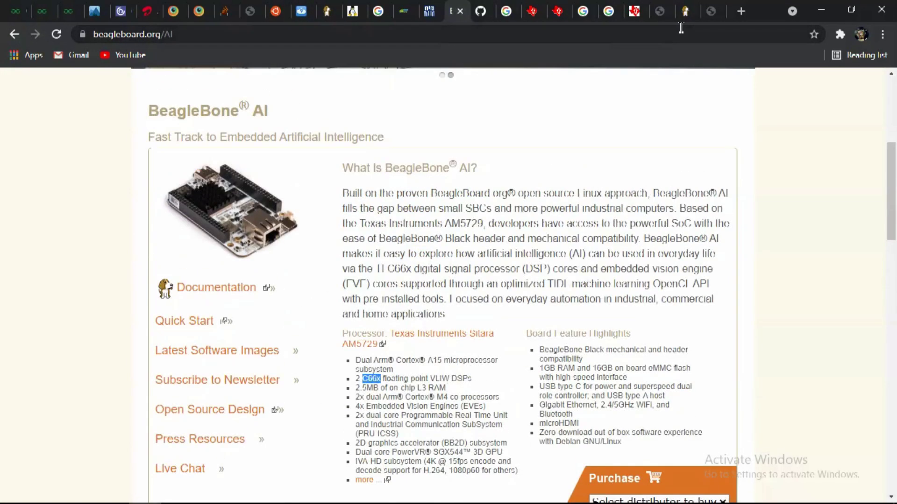
{"action": "left_click", "coordinate": [683, 12]}
{"action": "left_click", "coordinate": [456, 12]}
{"action": "scroll", "coordinate": [441, 167], "scroll_direction": "up", "scroll_amount": 5}
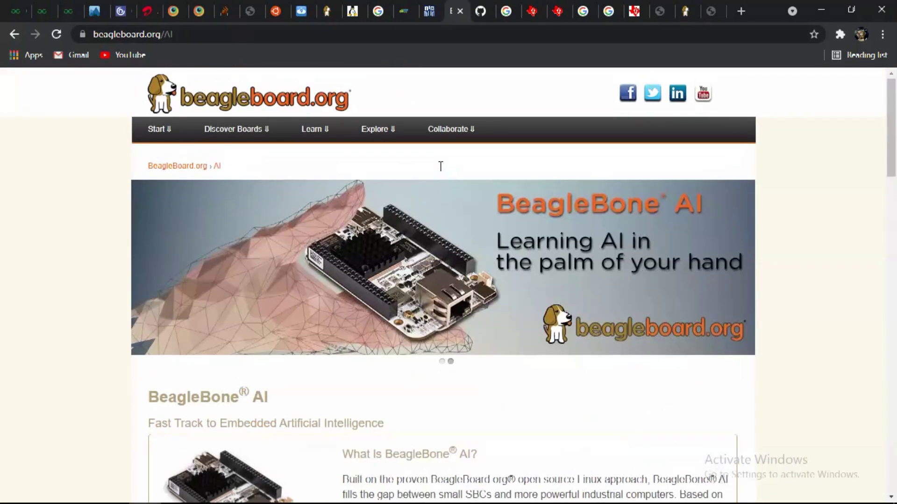
{"action": "scroll", "coordinate": [440, 170], "scroll_direction": "down", "scroll_amount": 15}
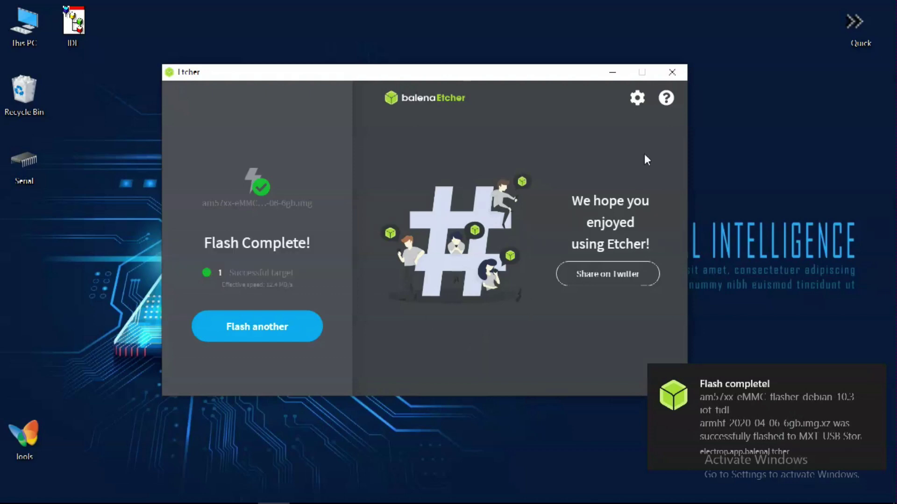
Close the finished Etcher window and open This PC.
{"action": "left_click", "coordinate": [671, 72]}
{"action": "double_click", "coordinate": [24, 24]}
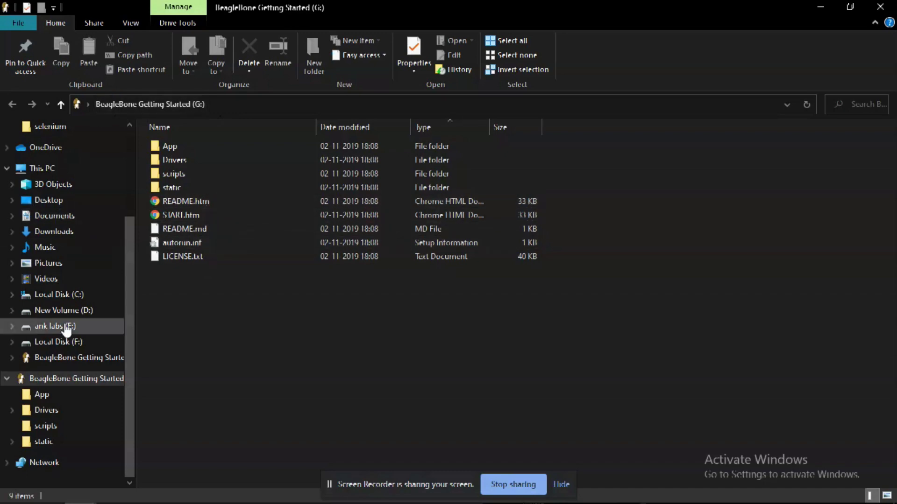
Open START.htm from the BeagleBone Getting Started (G:) drive in the browser.
{"action": "left_click", "coordinate": [57, 171]}
{"action": "left_click", "coordinate": [246, 298]}
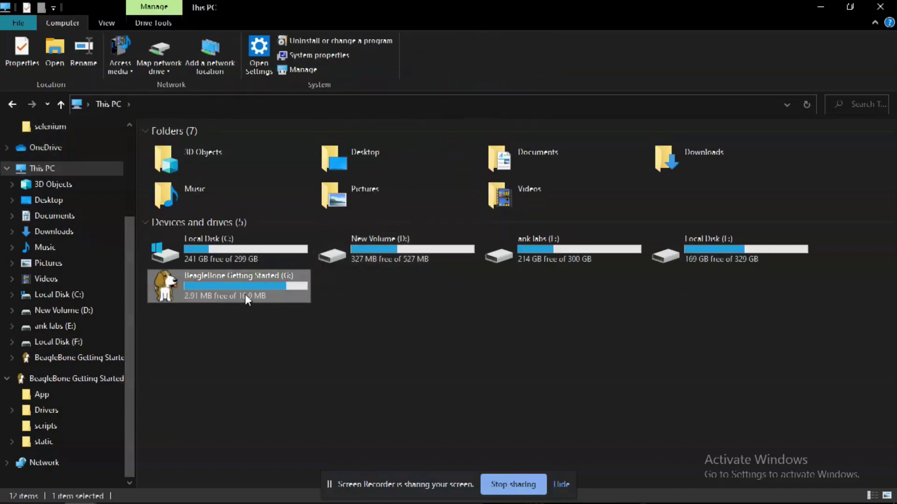
{"action": "double_click", "coordinate": [242, 288]}
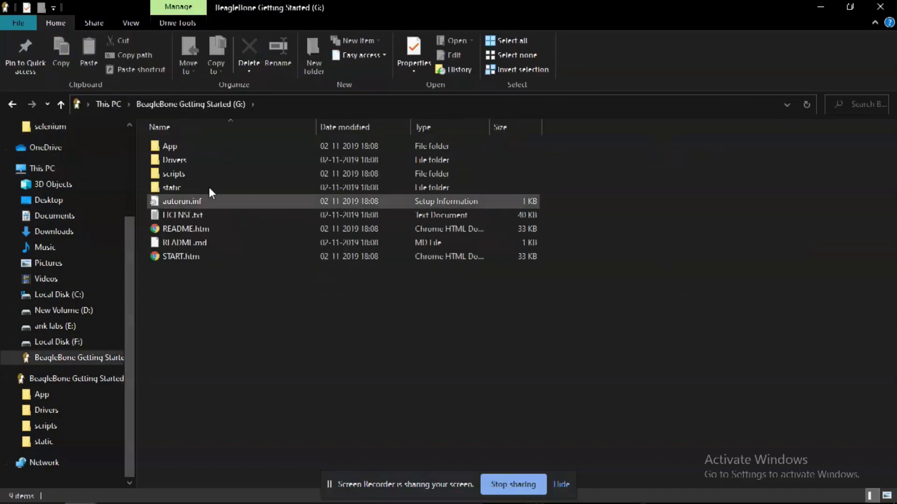
{"action": "double_click", "coordinate": [223, 256]}
{"action": "left_click", "coordinate": [561, 484]}
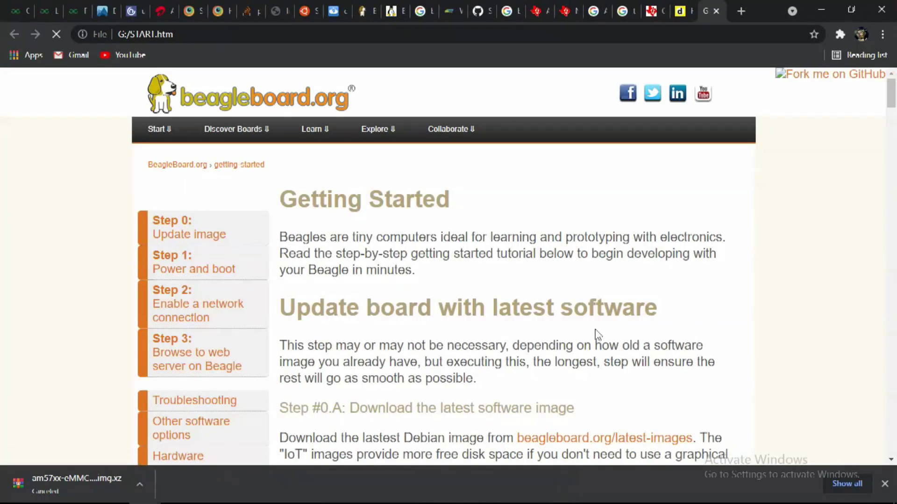
{"action": "scroll", "coordinate": [597, 334], "scroll_direction": "down", "scroll_amount": 1}
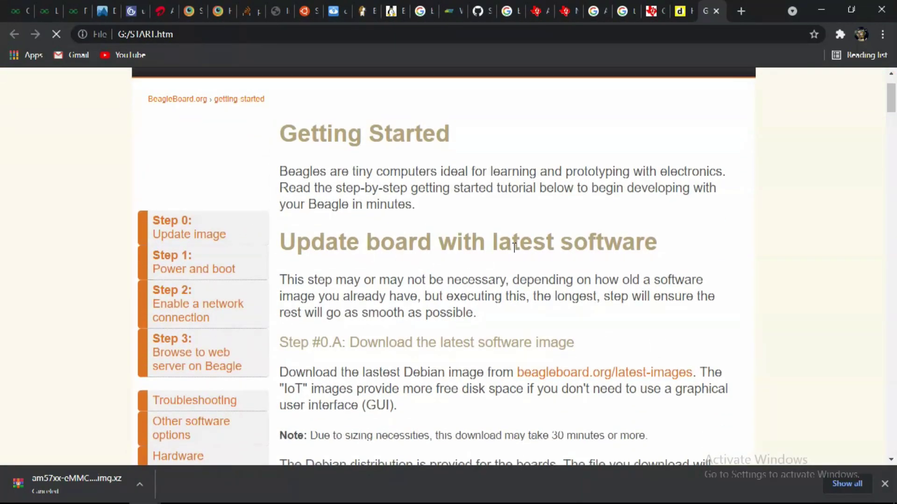
{"action": "scroll", "coordinate": [514, 247], "scroll_direction": "down", "scroll_amount": 2}
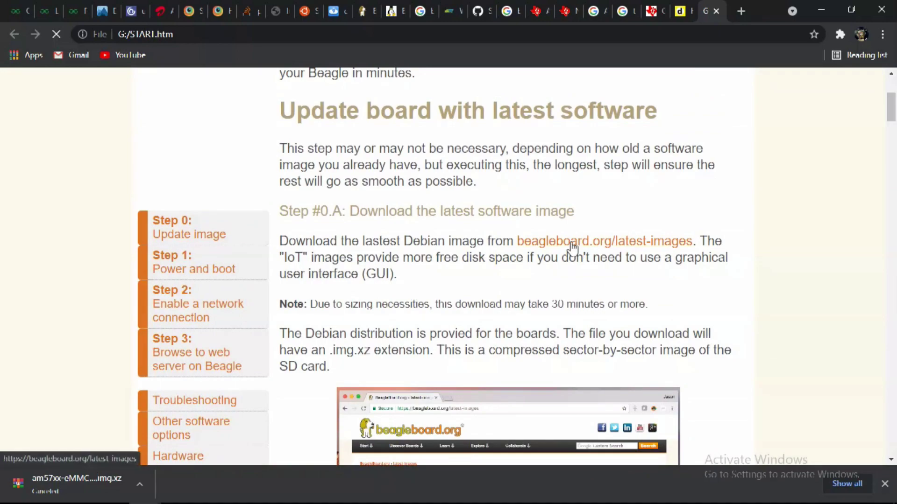
{"action": "scroll", "coordinate": [572, 247], "scroll_direction": "down", "scroll_amount": 14}
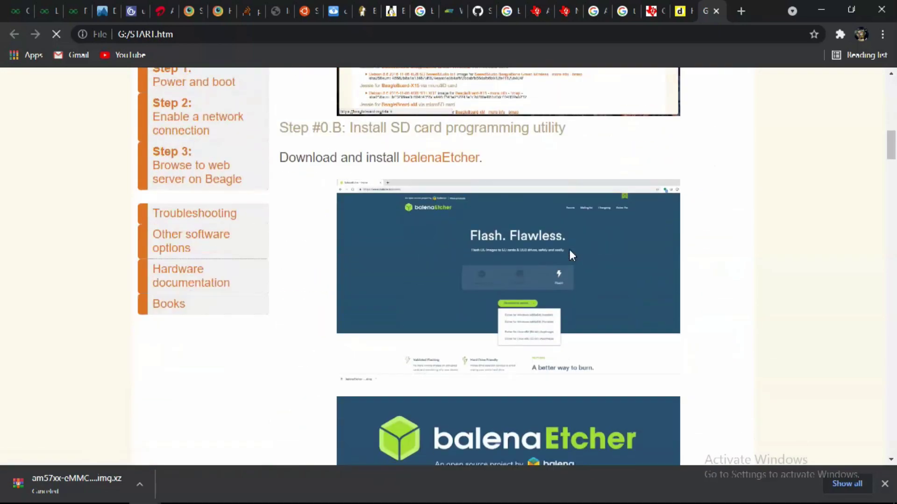
{"action": "scroll", "coordinate": [570, 256], "scroll_direction": "down", "scroll_amount": 15}
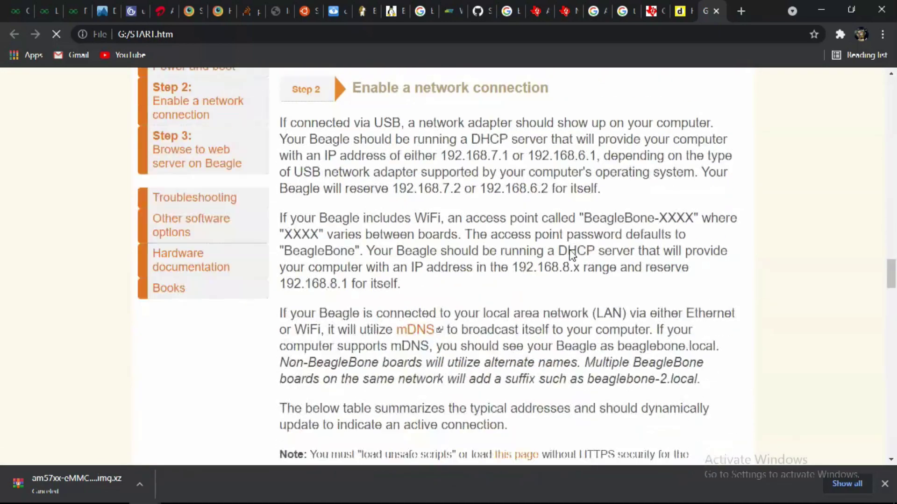
{"action": "scroll", "coordinate": [546, 332], "scroll_direction": "down", "scroll_amount": 3}
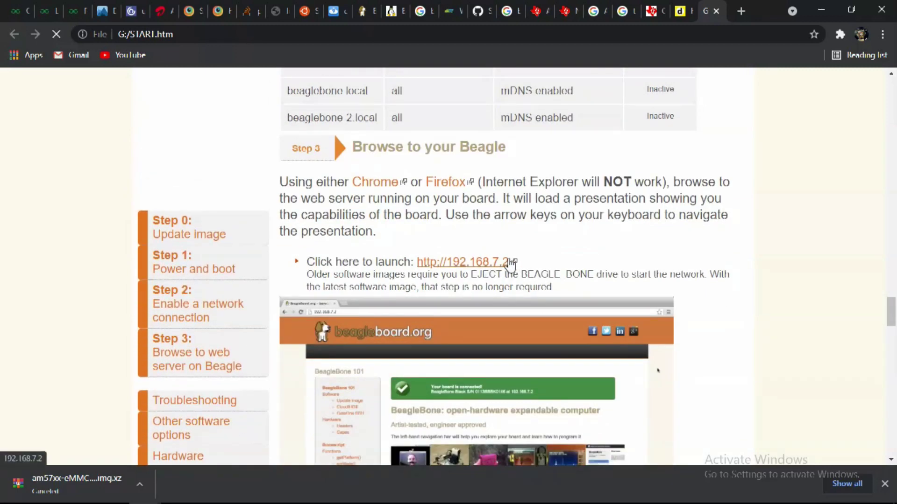
{"action": "right_click", "coordinate": [498, 263]}
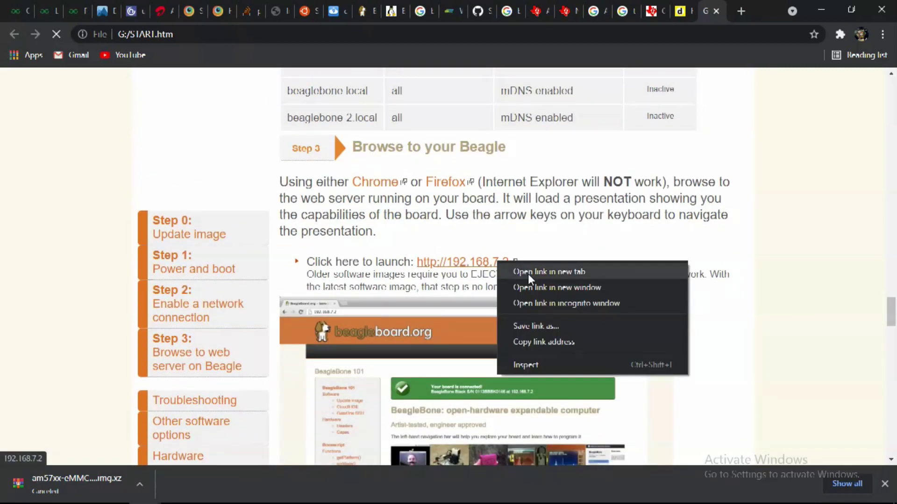
{"action": "left_click", "coordinate": [530, 273]}
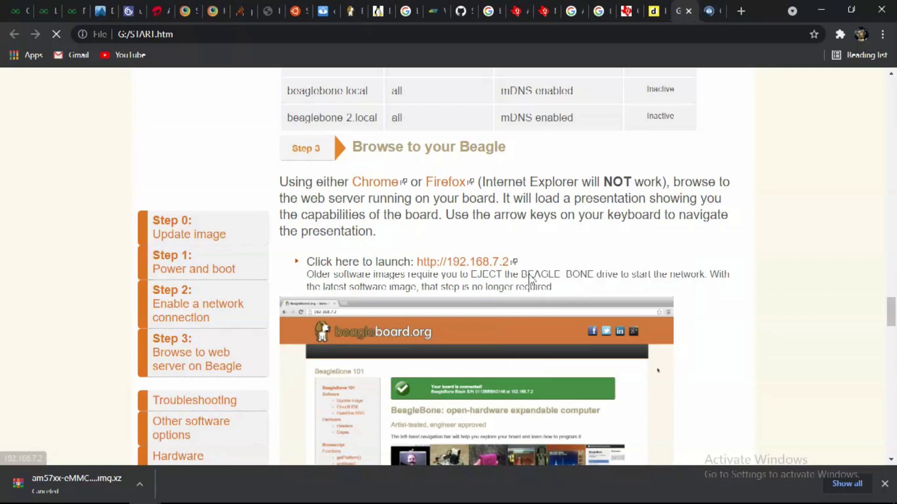
{"action": "left_click", "coordinate": [709, 11]}
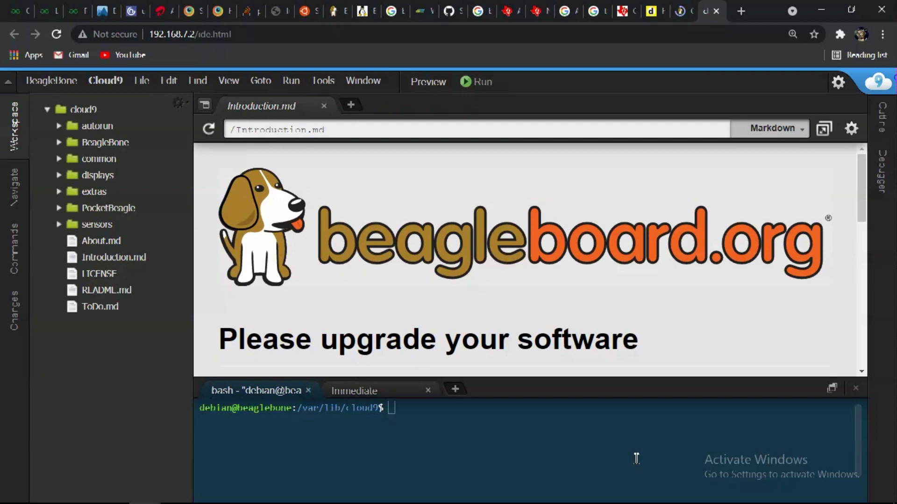
Close Introduction.md and the bottom terminal panel, then open a new Cloud9 terminal tab.
{"action": "left_click", "coordinate": [323, 106]}
{"action": "left_click_drag", "start_coordinate": [531, 381], "coordinate": [509, 162]}
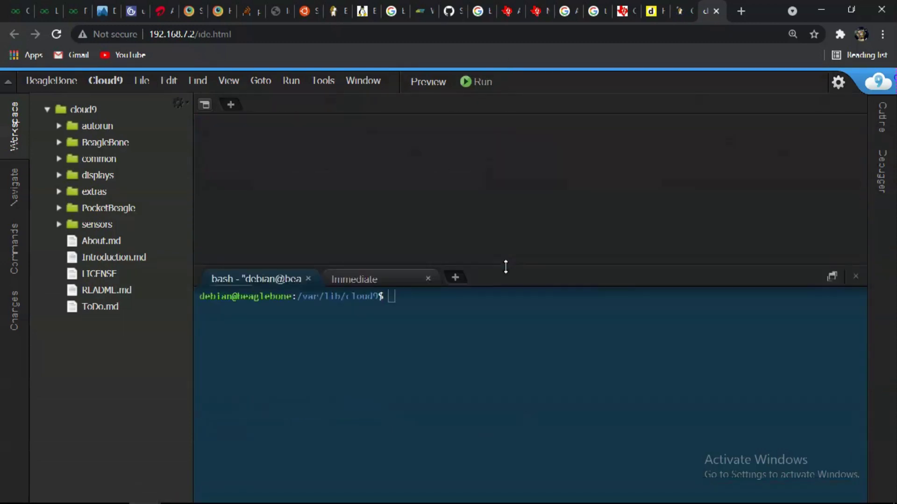
{"action": "left_click", "coordinate": [847, 277]}
{"action": "left_click", "coordinate": [231, 105]}
{"action": "left_click", "coordinate": [270, 141]}
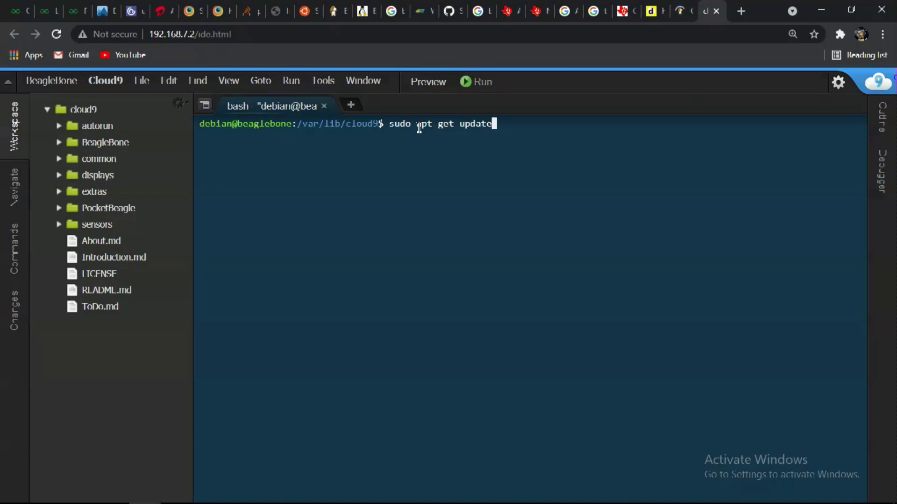
Run the package update, then clear the failed fetch error lines from the terminal.
{"action": "key", "text": "Return"}
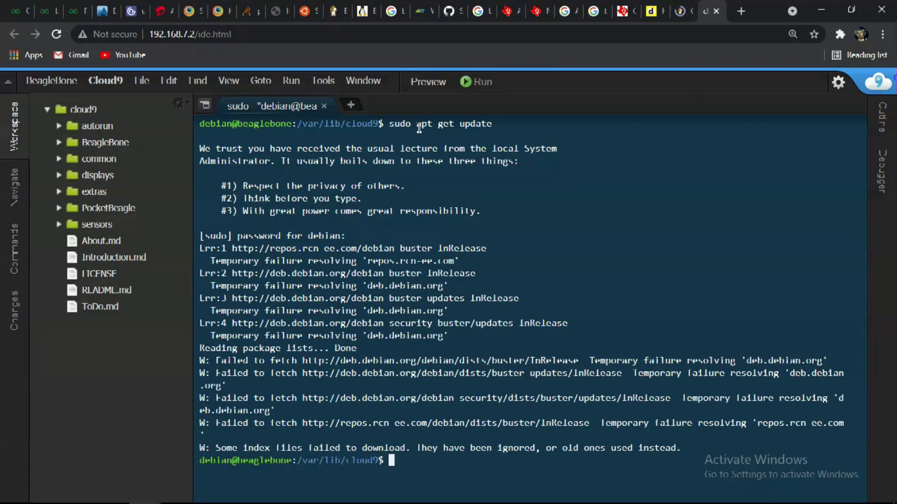
{"action": "left_click_drag", "start_coordinate": [200, 249], "coordinate": [471, 343]}
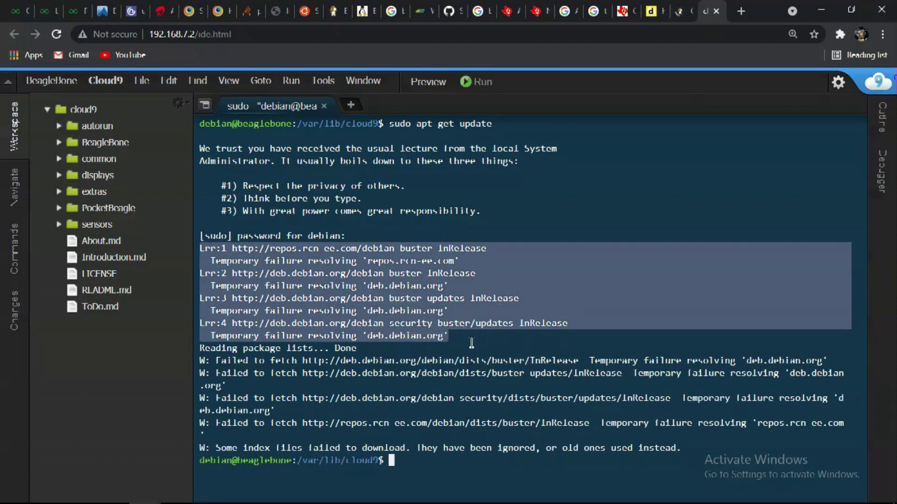
{"action": "left_click", "coordinate": [481, 460]}
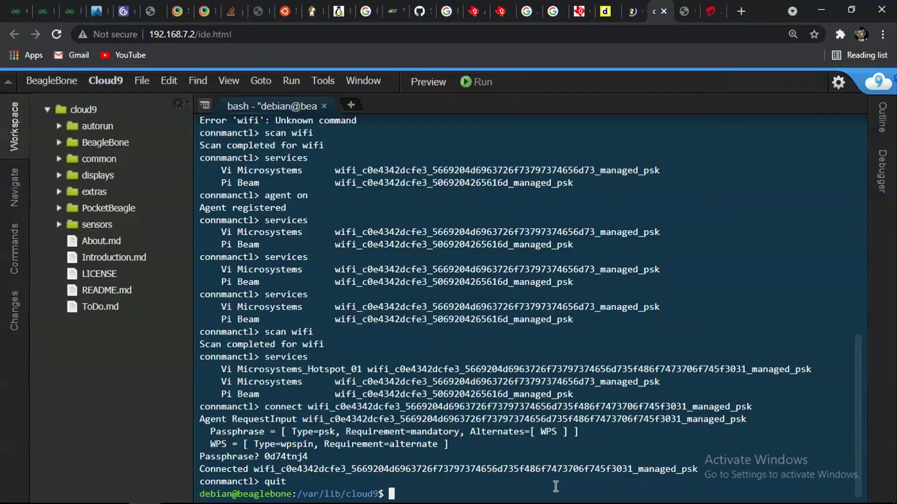
{"action": "key", "text": "Return"}
{"action": "key", "text": "Return"}
{"action": "key", "text": "Return"}
{"action": "key", "text": "Return"}
{"action": "key", "text": "Return"}
{"action": "key", "text": "Return"}
{"action": "key", "text": "Return"}
{"action": "key", "text": "Return"}
{"action": "key", "text": "Return"}
{"action": "key", "text": "Return"}
{"action": "key", "text": "Return"}
{"action": "key", "text": "Return"}
{"action": "key", "text": "Return"}
{"action": "key", "text": "Return"}
{"action": "key", "text": "Return"}
{"action": "key", "text": "Return"}
{"action": "key", "text": "Return"}
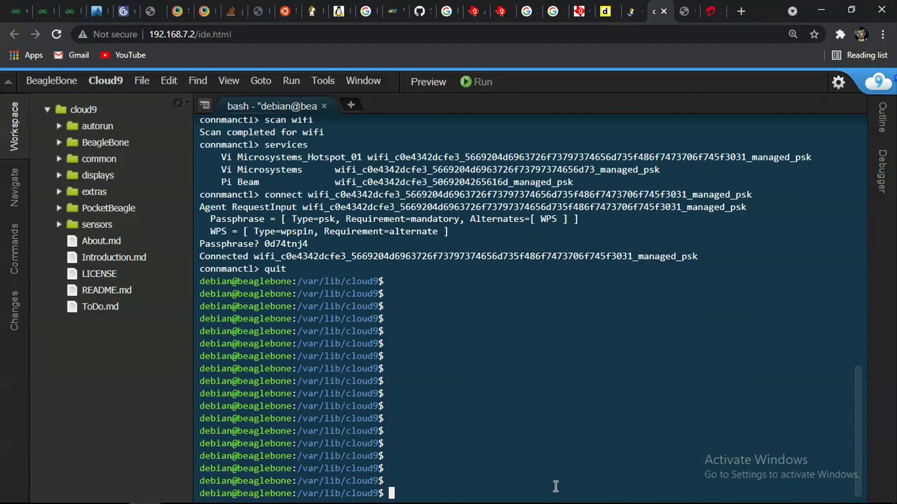
Run 'sudo apt-get update' and answer the sudo password prompt.
{"action": "type", "text": "sudo apt-get"}
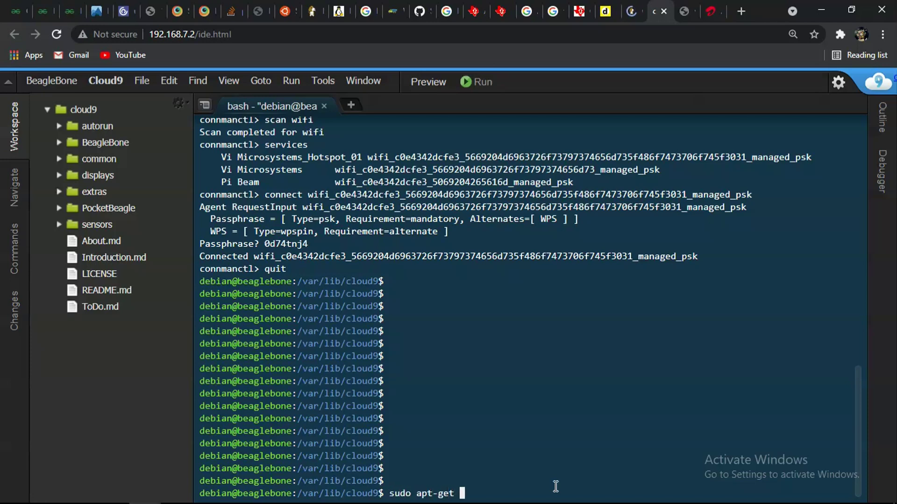
{"action": "type", "text": " update"}
{"action": "key", "text": "Return"}
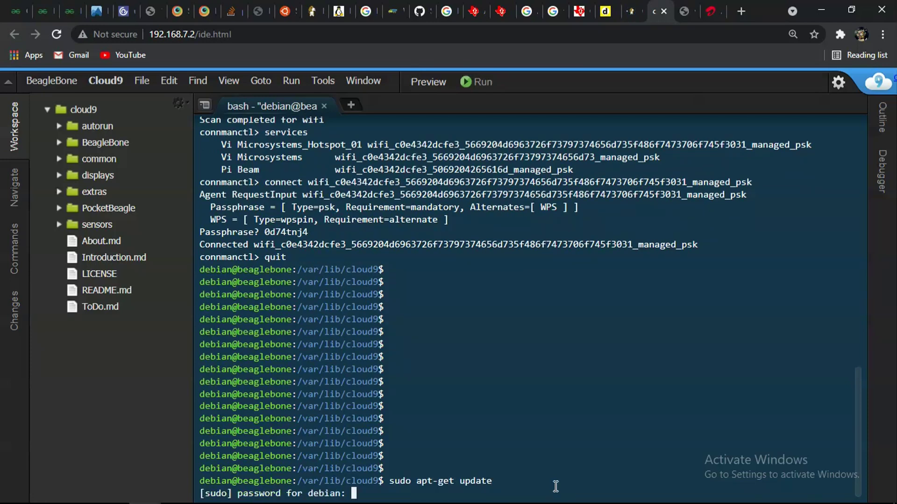
{"action": "key", "text": "Return"}
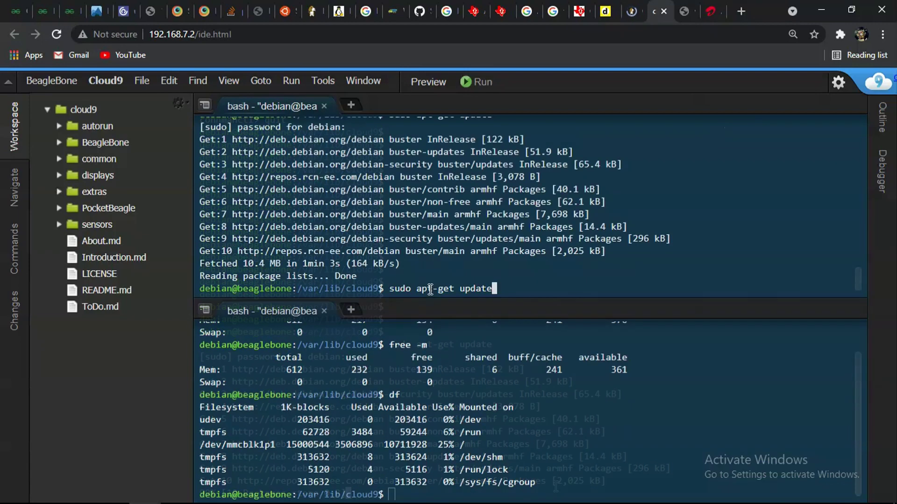
Edit the previous command into sudo apt-get upgrade, run it, and select its 184-package confirmation line.
{"action": "key", "text": "BackSpace"}
{"action": "key", "text": "BackSpace"}
{"action": "key", "text": "BackSpace"}
{"action": "key", "text": "BackSpace"}
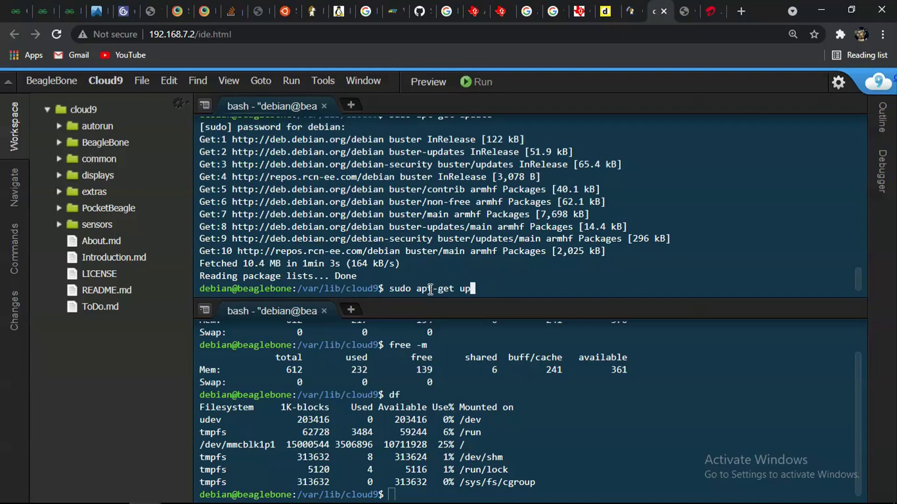
{"action": "type", "text": "grade"}
{"action": "key", "text": "Return"}
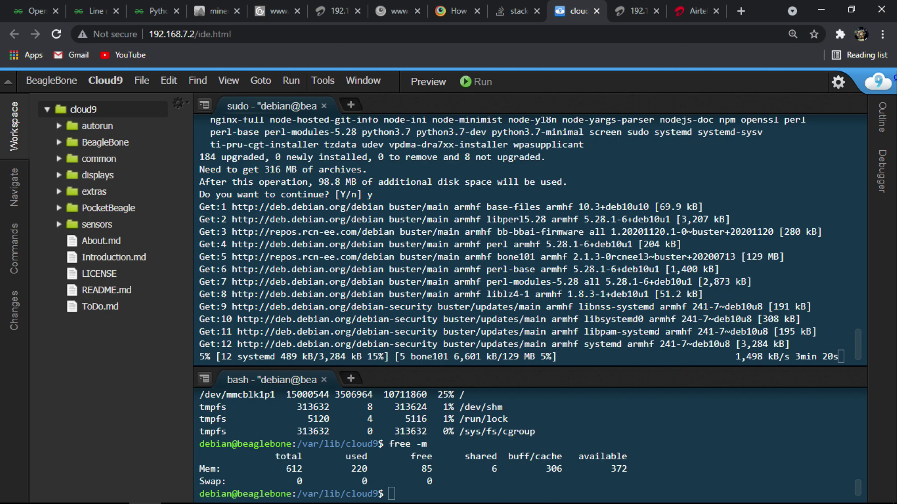
{"action": "scroll", "coordinate": [386, 256], "scroll_direction": "up", "scroll_amount": 3}
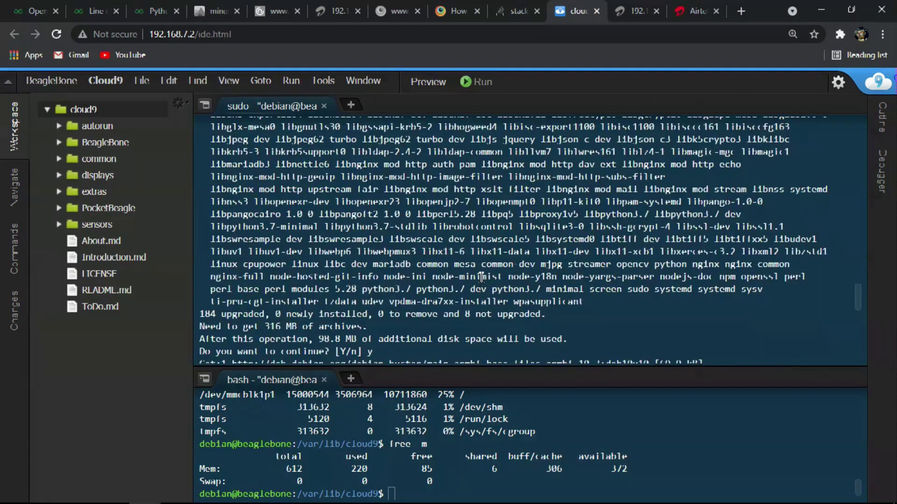
{"action": "left_click_drag", "start_coordinate": [386, 256], "coordinate": [199, 256]}
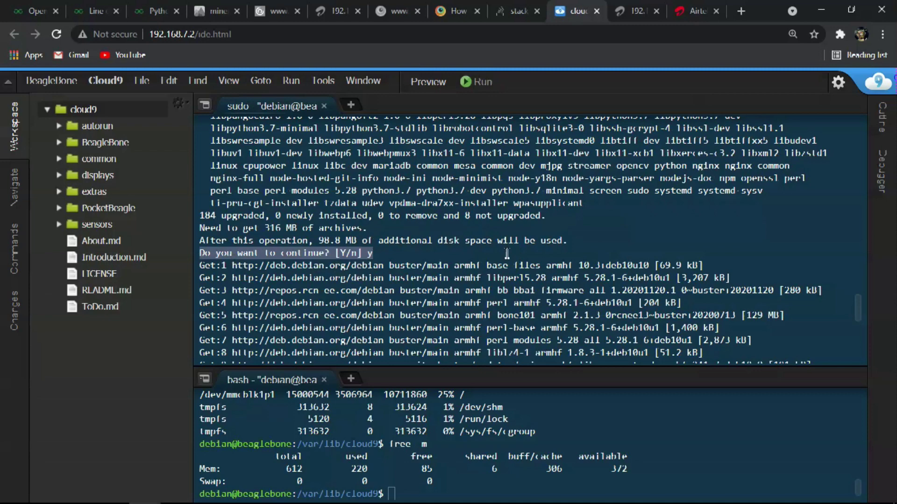